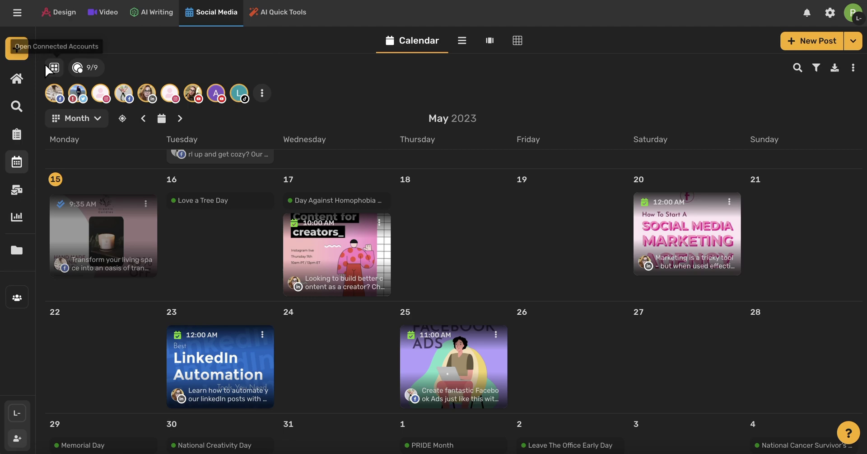
left_click(55, 68)
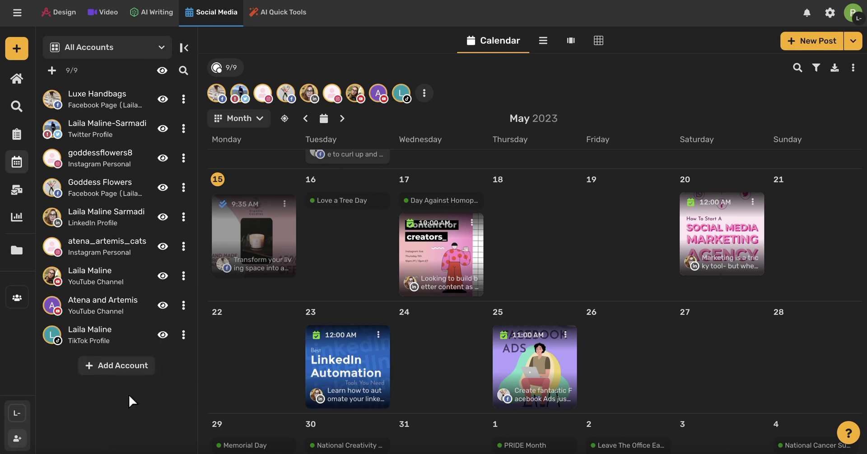
left_click(52, 70)
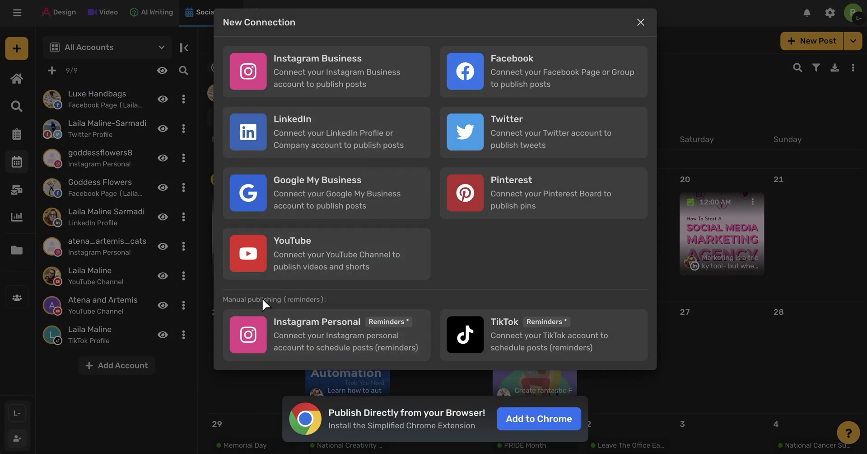
left_click(352, 333)
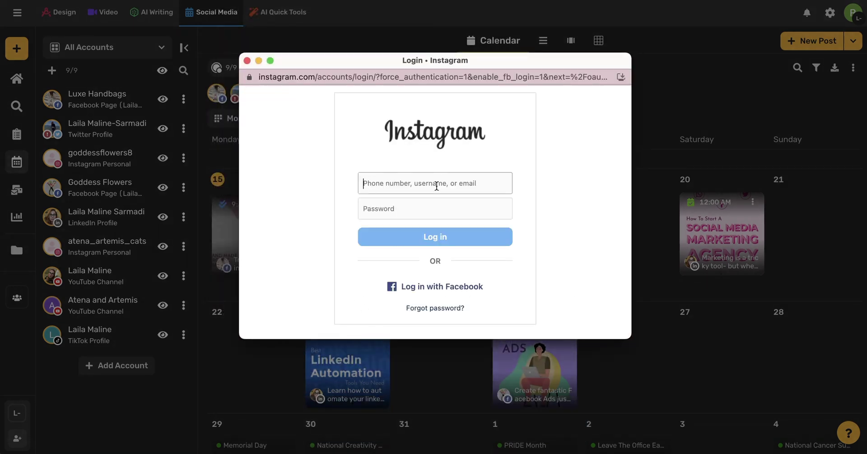
left_click(441, 287)
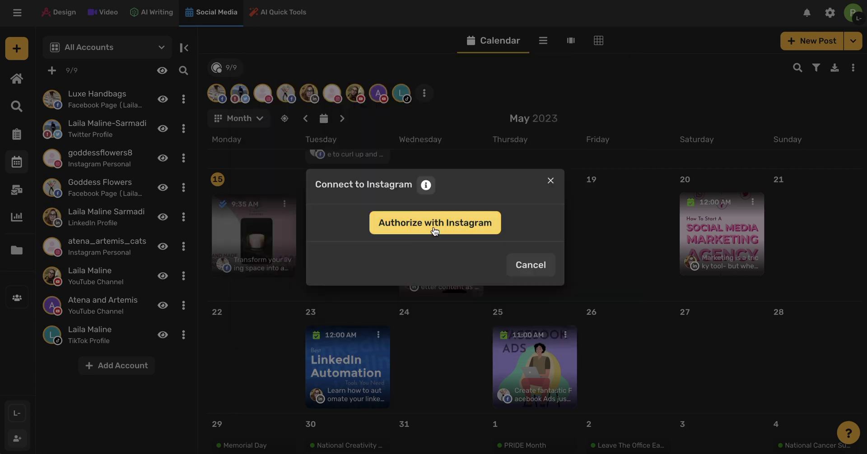
left_click(552, 179)
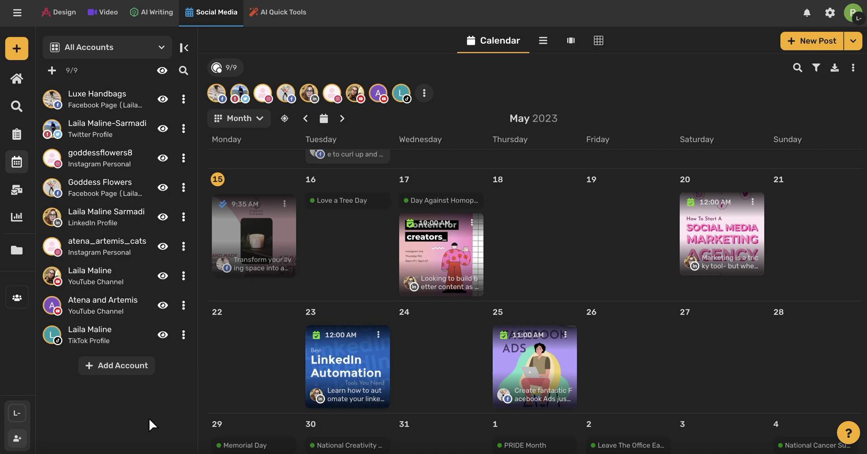
- Collapse the accounts sidebar and start a new Instagram post on Friday, May 26
left_click(184, 48)
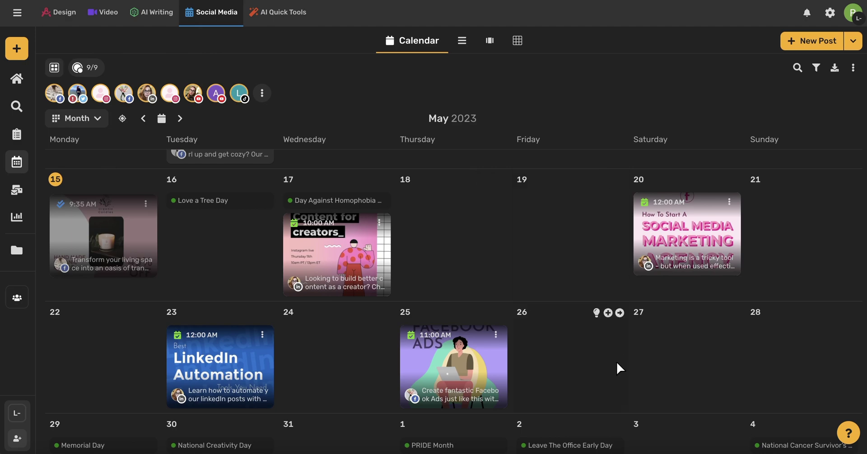
left_click(608, 312)
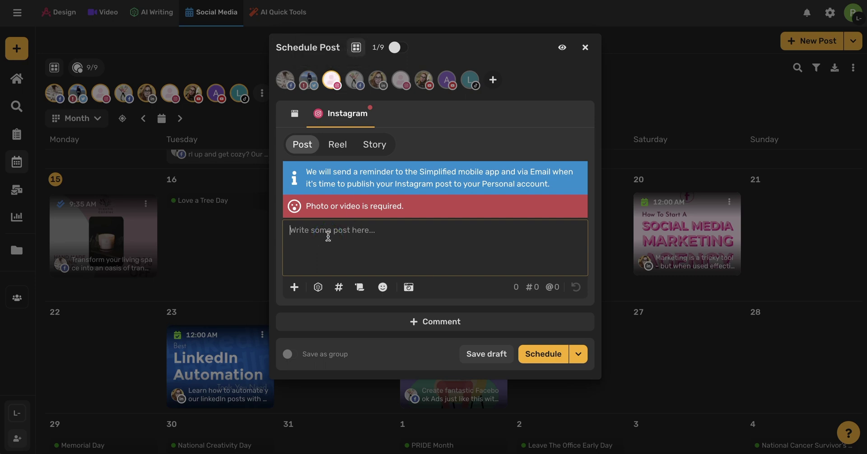
- Attach the 'Content for creators_' project from the Media Library, exported as PNG
left_click(295, 287)
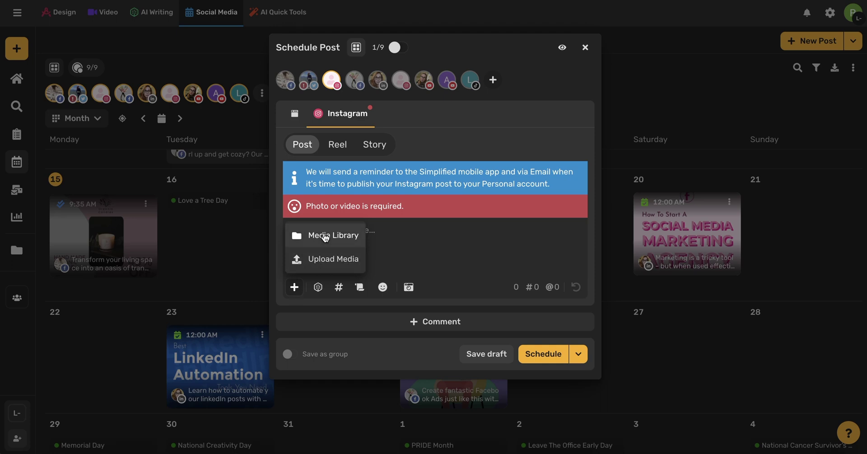
left_click(326, 256)
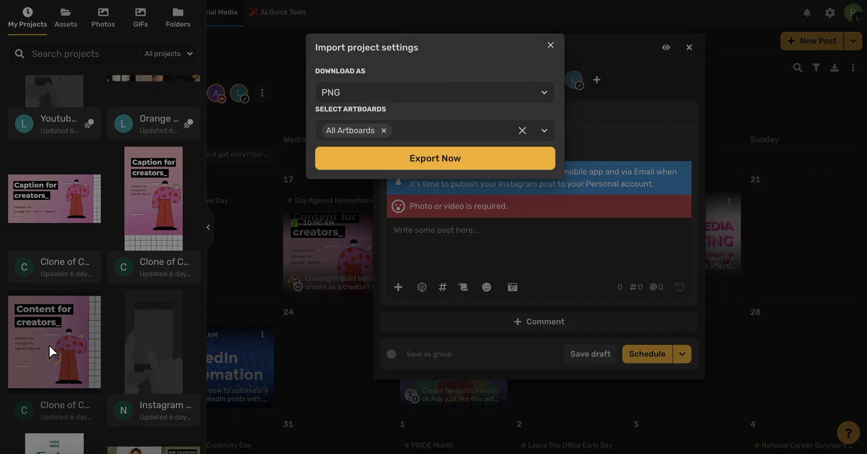
left_click(546, 91)
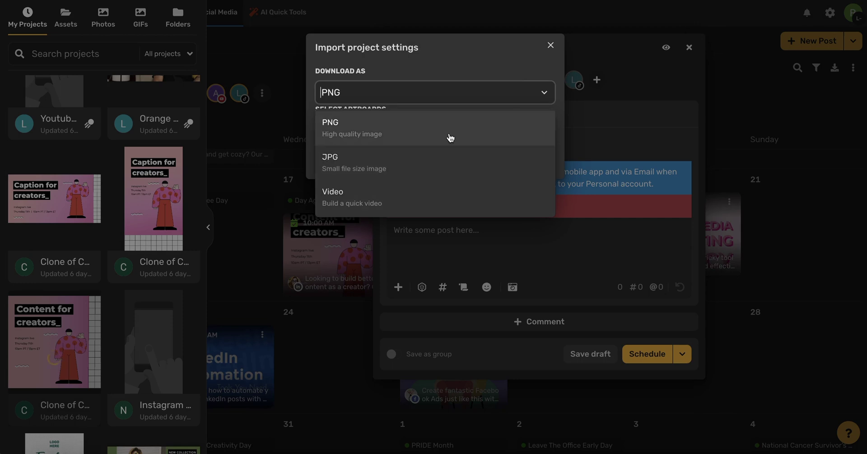
left_click(450, 137)
left_click(442, 163)
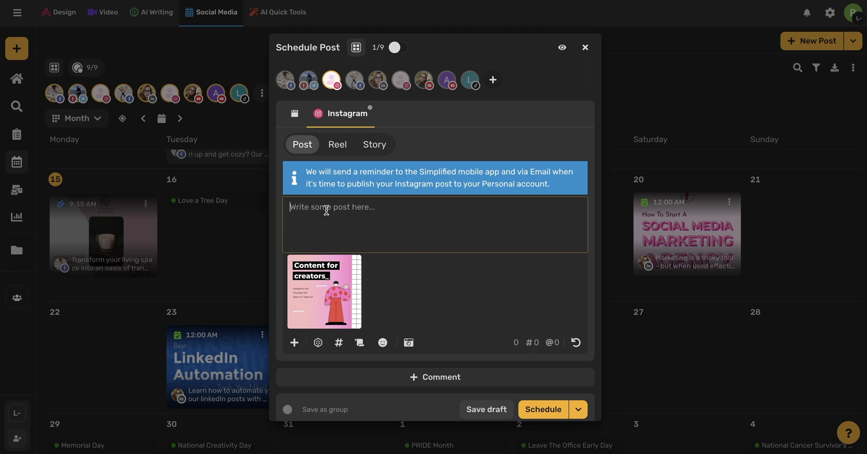
- Find the Photo captions template in the AI Assistant by searching 'caption'
left_click(318, 343)
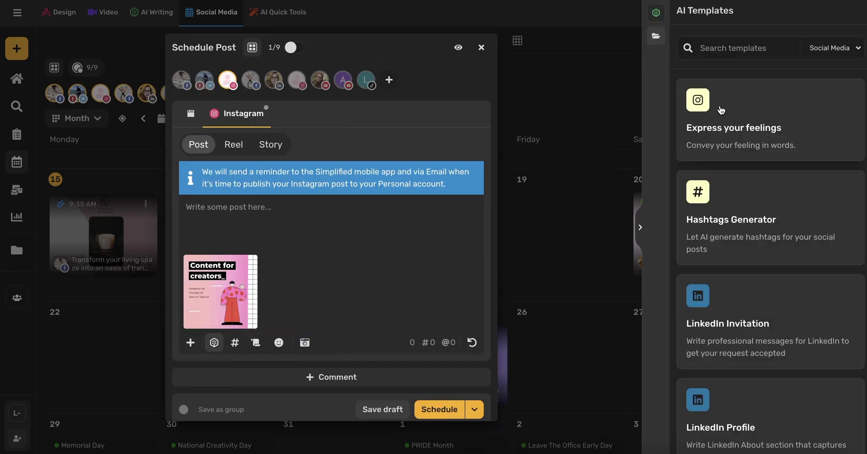
left_click(735, 49)
type("caption")
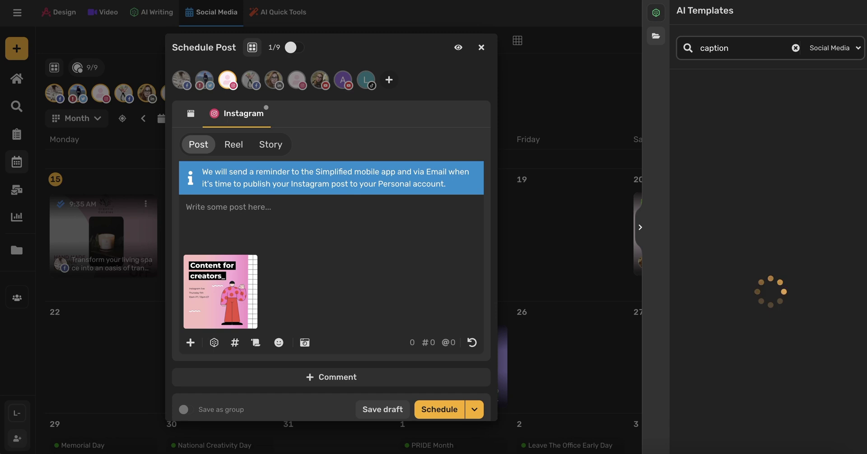
left_click(729, 135)
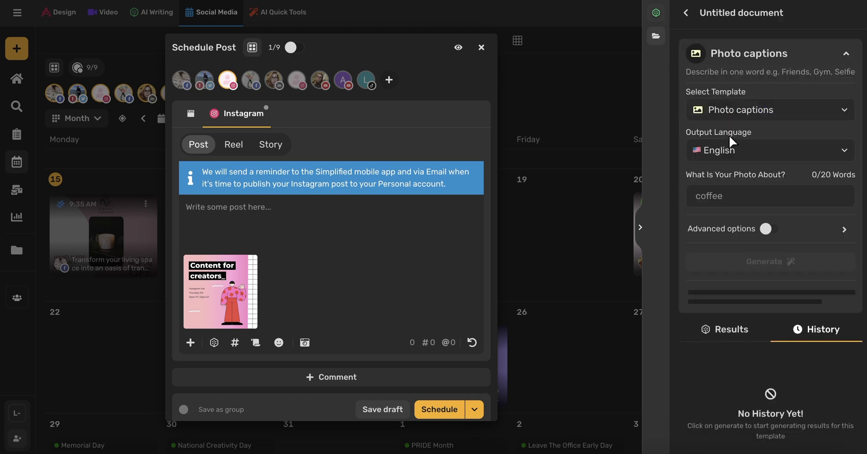
- Describe the photo as a marketing webinar helping creators make content to better their brand, and generate captions
left_click(721, 197)
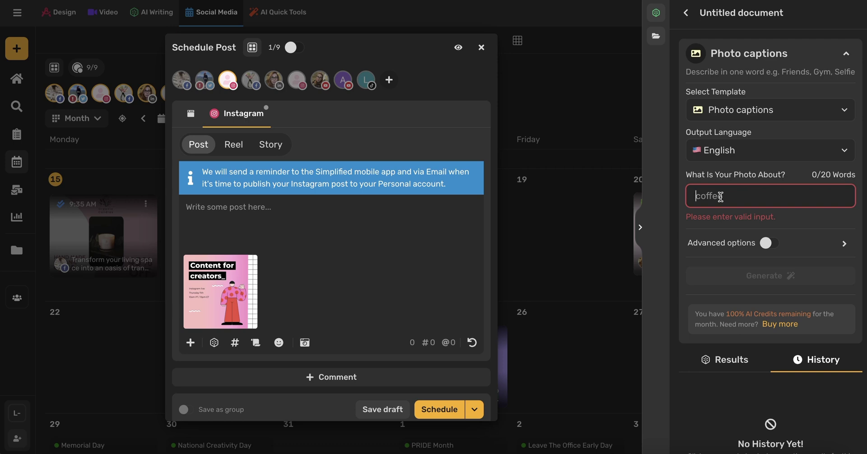
type("marketing webinar to help creator")
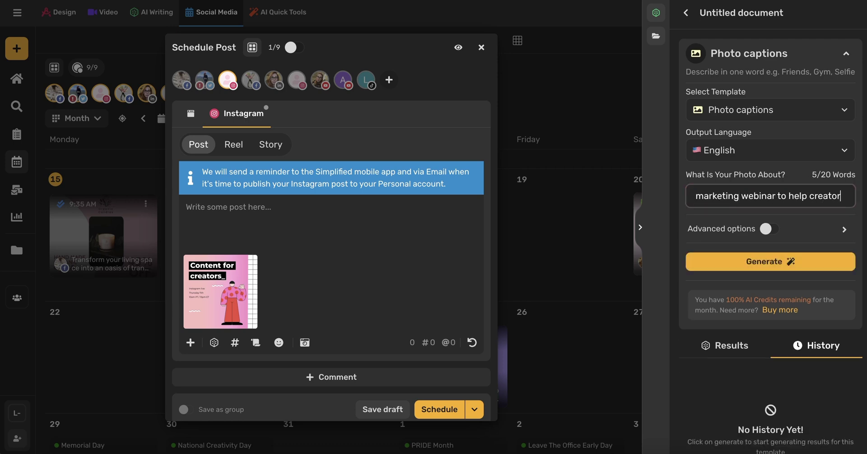
type("s create content to better t")
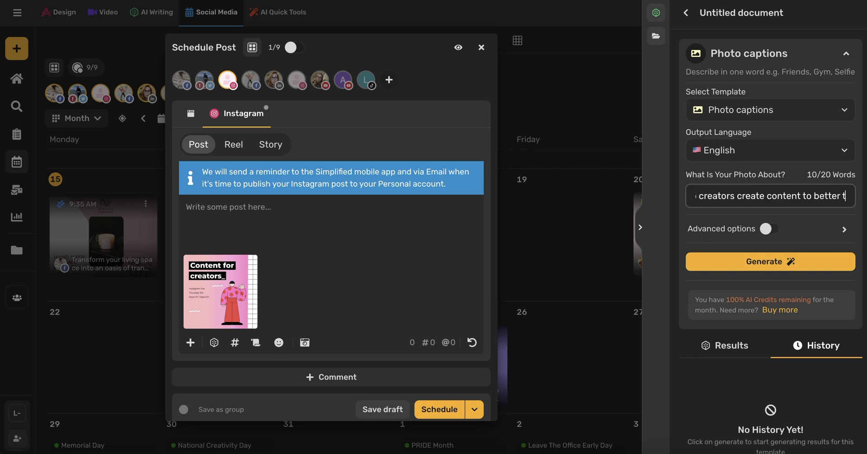
type("heir brand")
left_click(740, 268)
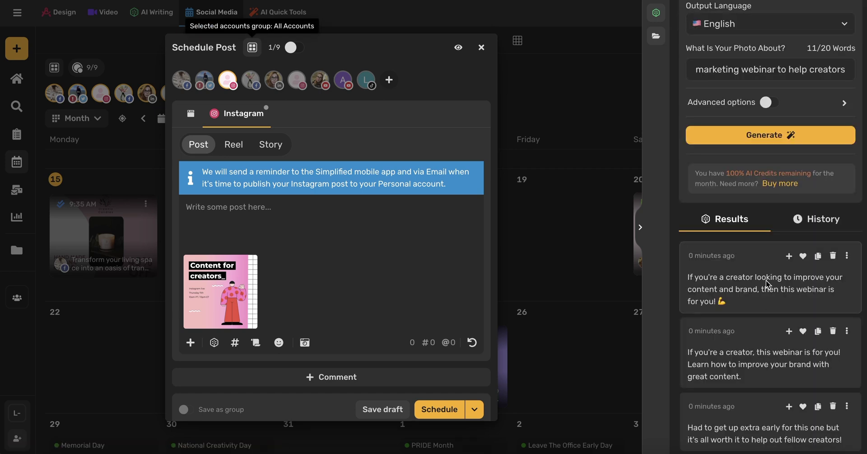
- Insert the first AI caption, append six generated hashtags like #creator and #webinar, and close the assistant
left_click(788, 256)
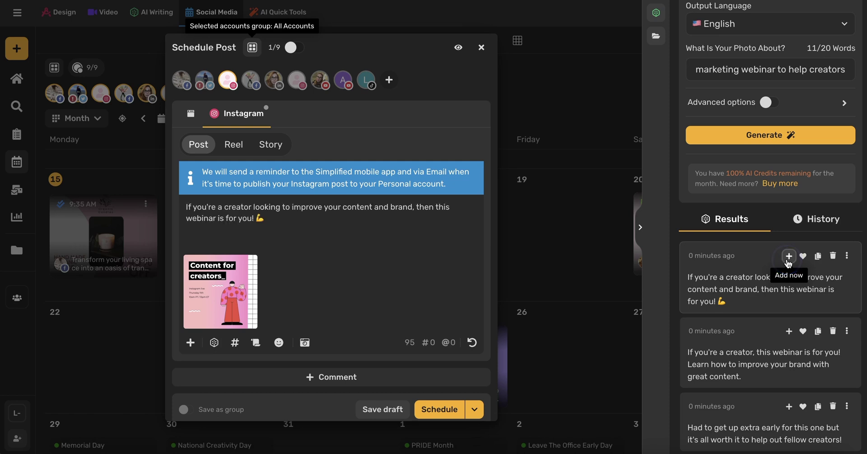
left_click(282, 218)
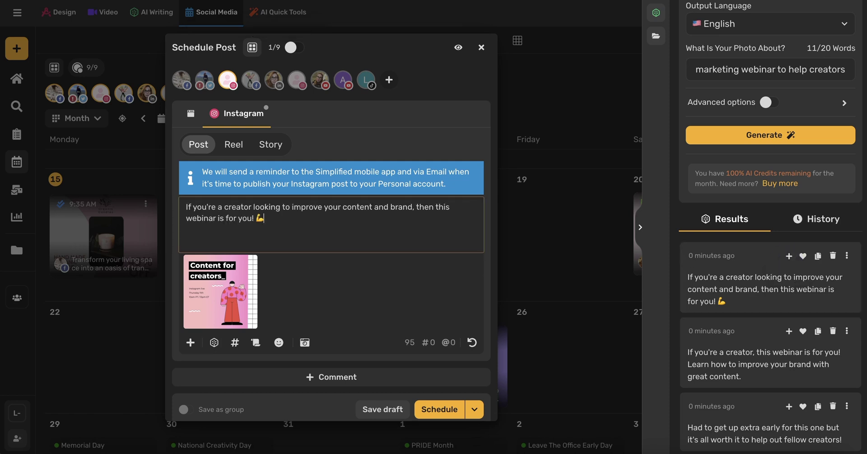
left_click(234, 344)
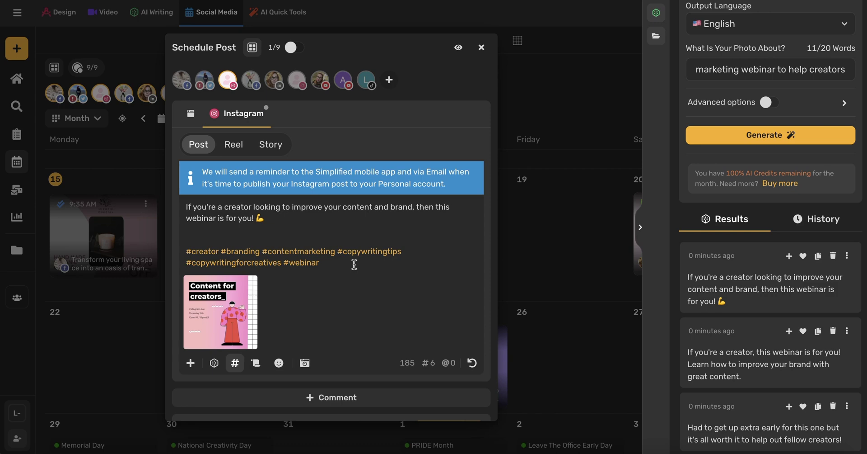
left_click(354, 264)
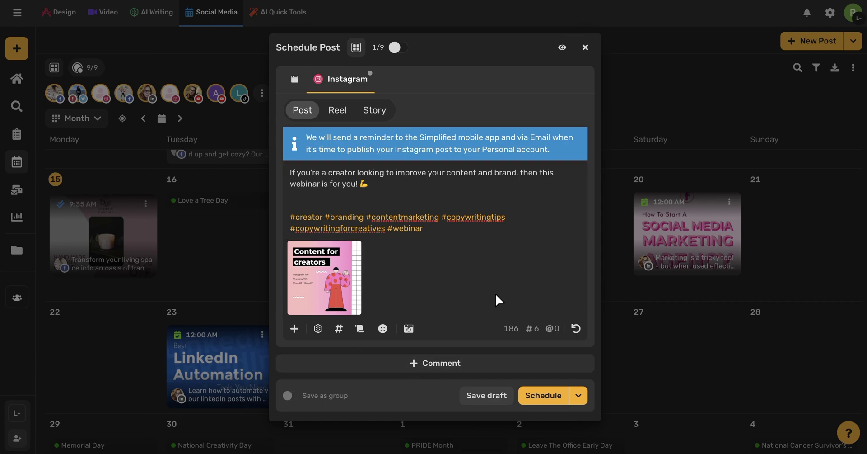
- Schedule the post without the mobile app, setting publication to May 26, 2023 at 10:00 AM
left_click(545, 397)
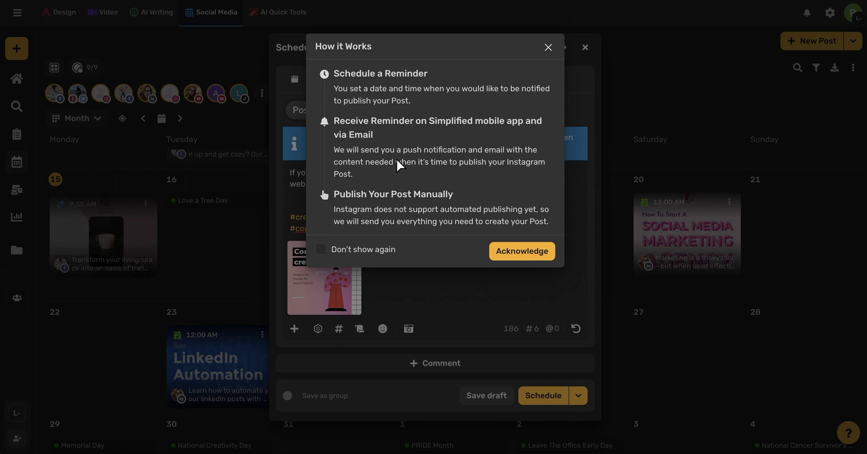
left_click(517, 251)
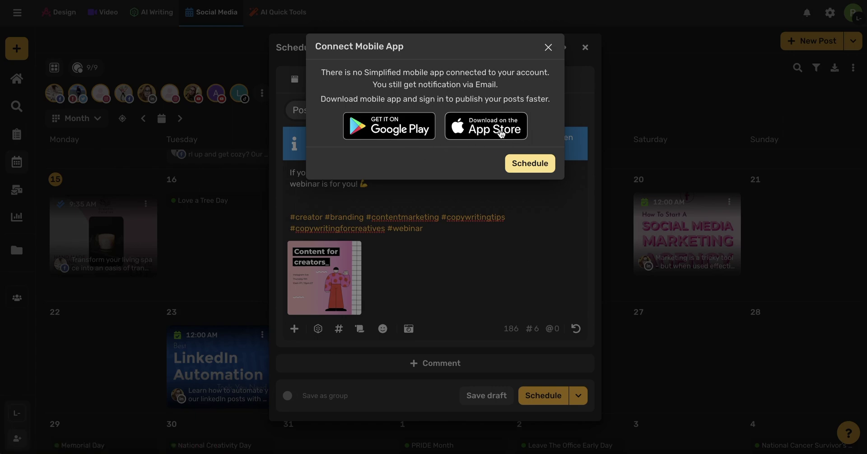
left_click(540, 162)
left_click(487, 107)
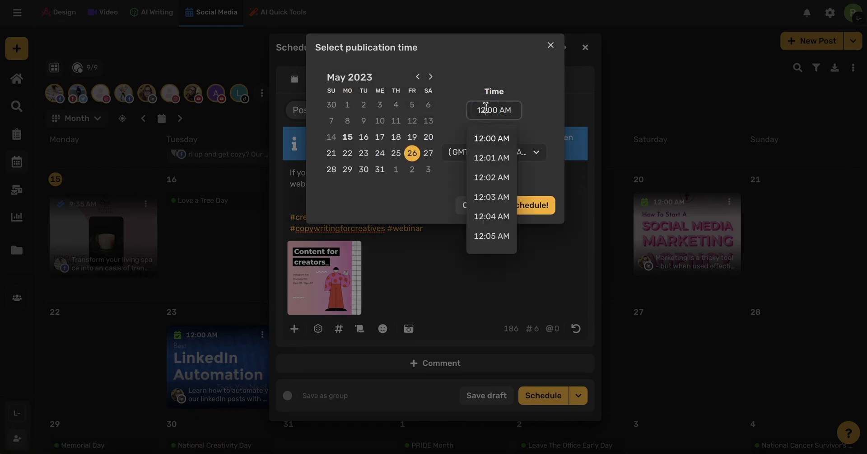
key("BackSpace")
type("0")
left_click(540, 120)
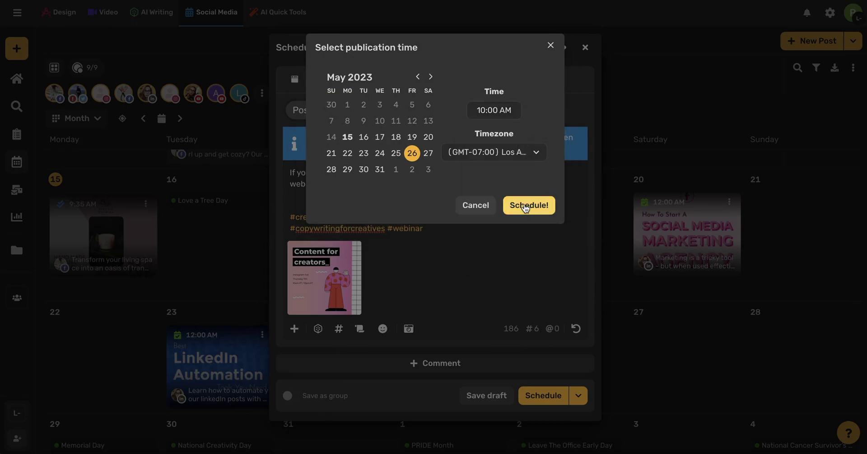
- Confirm the schedule so the post lands in the May 26, 10:00 AM calendar slot
left_click(524, 205)
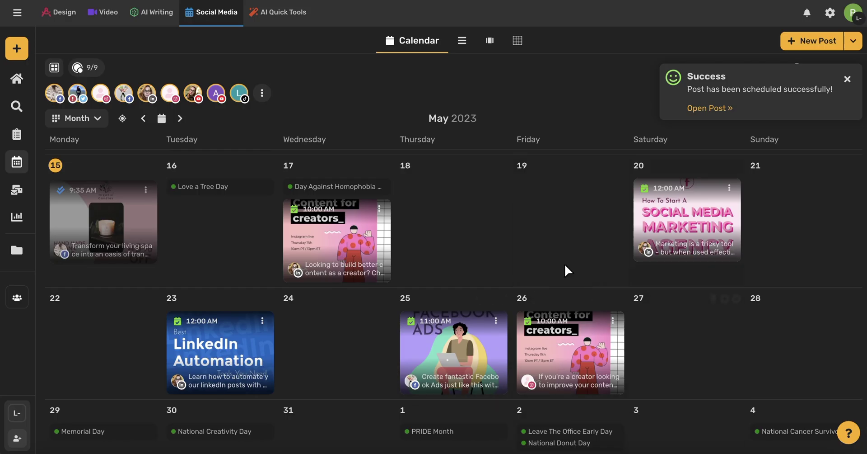